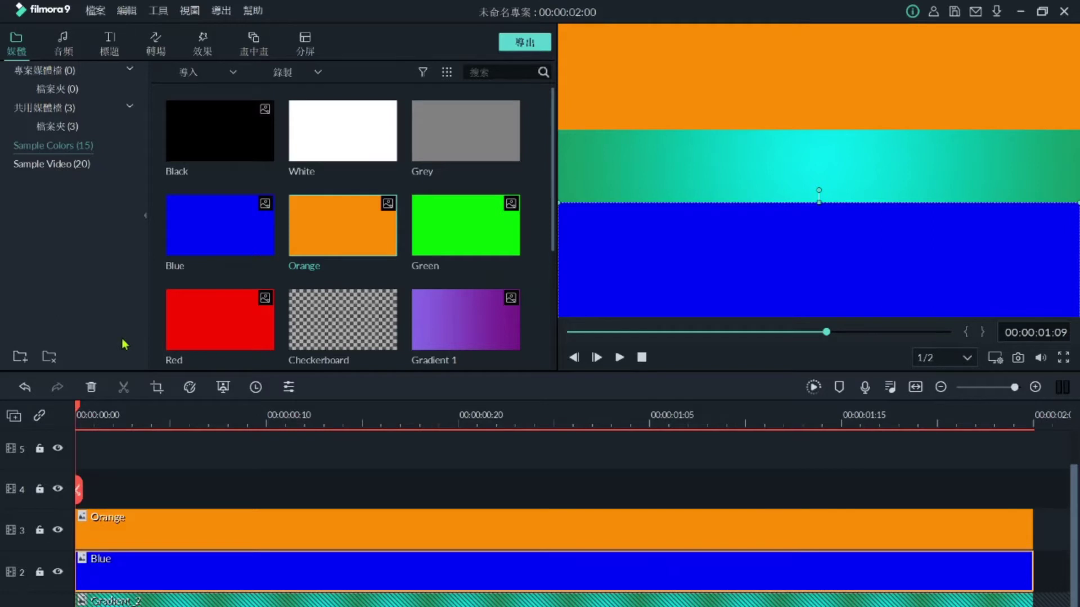
# Search the effects for "water", add the Water effect to track 4 above the Orange clip, and play the result
pyautogui.click(201, 49)
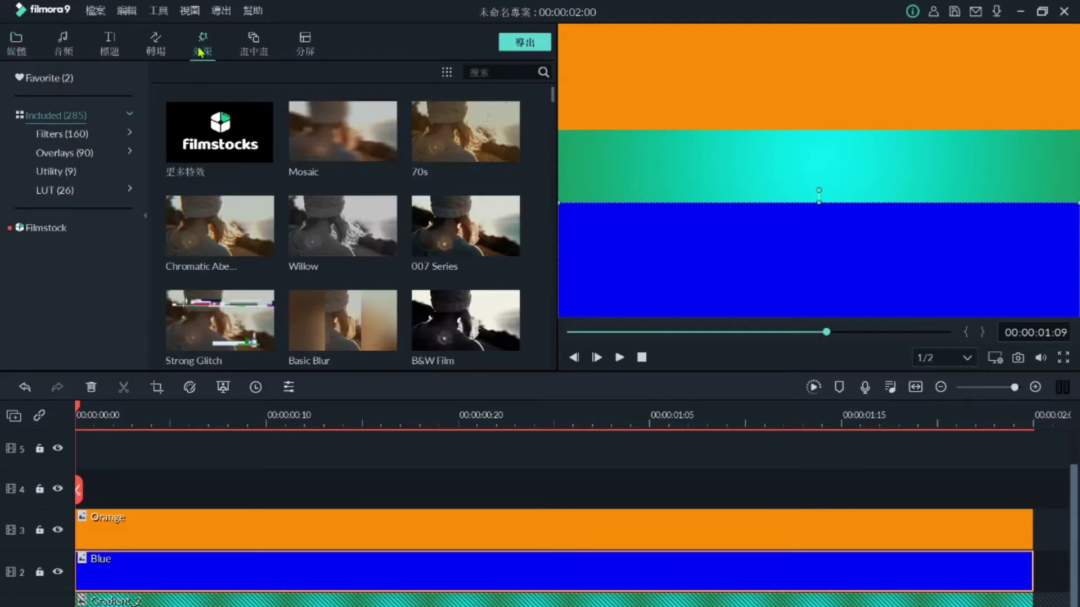
pyautogui.click(481, 71)
pyautogui.write('water')
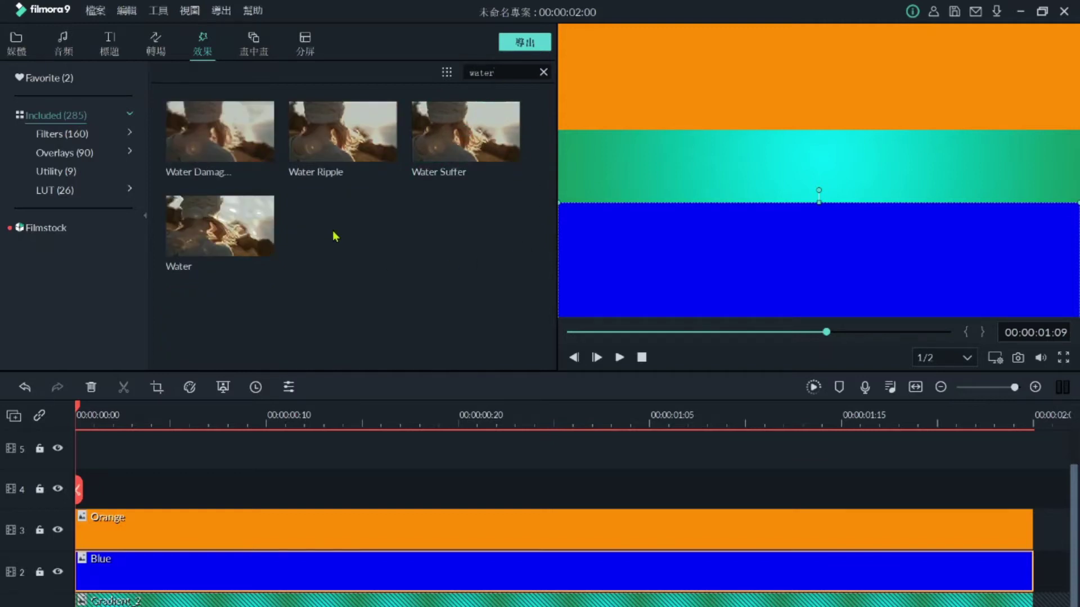
pyautogui.moveTo(253, 253)
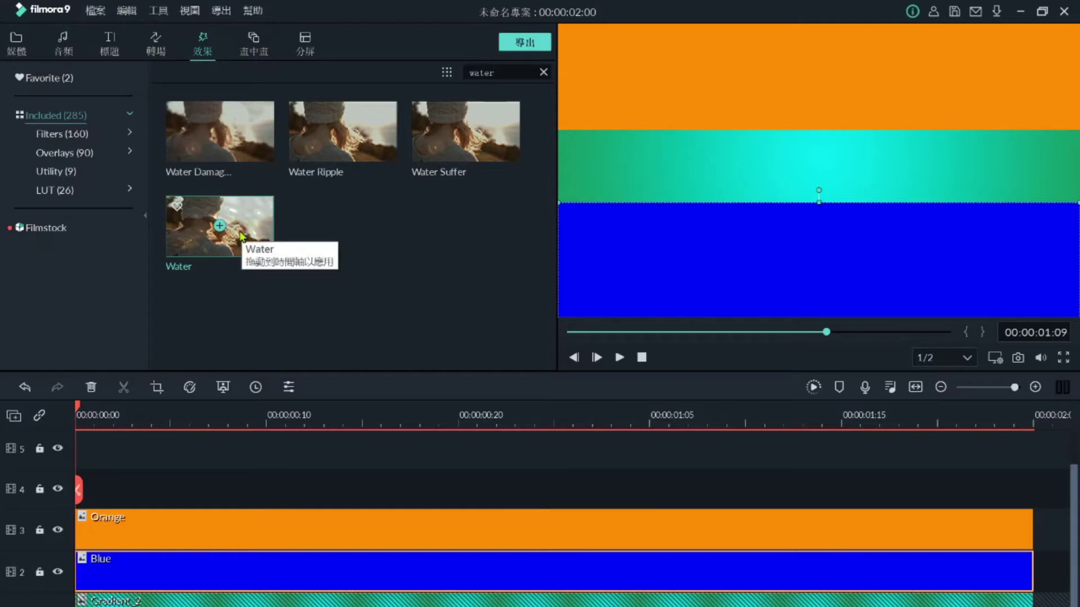
pyautogui.moveTo(241, 236); pyautogui.dragTo(69, 485)
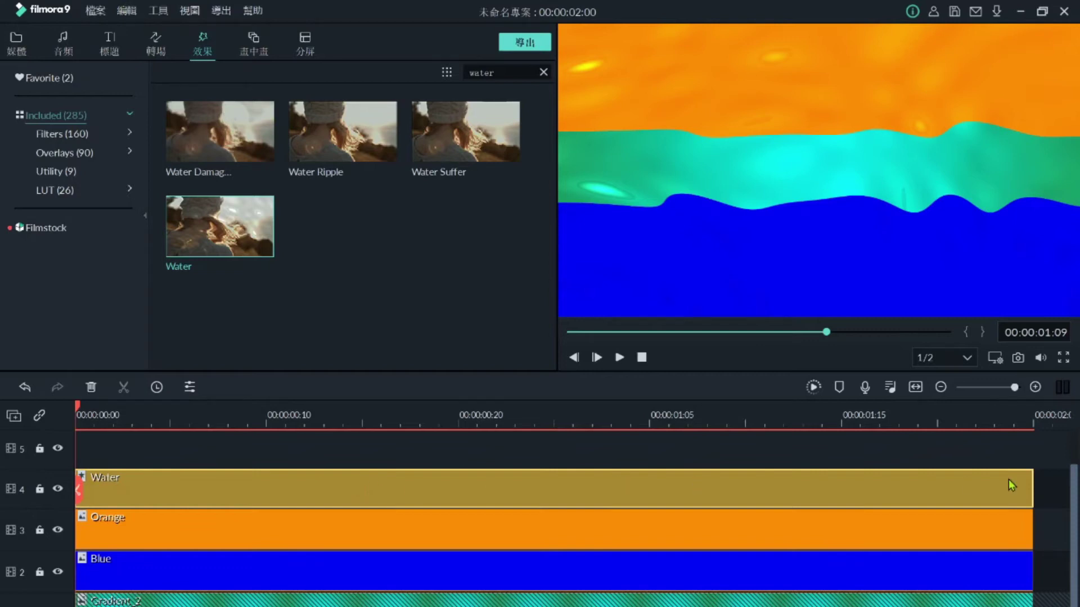
pyautogui.press('space')
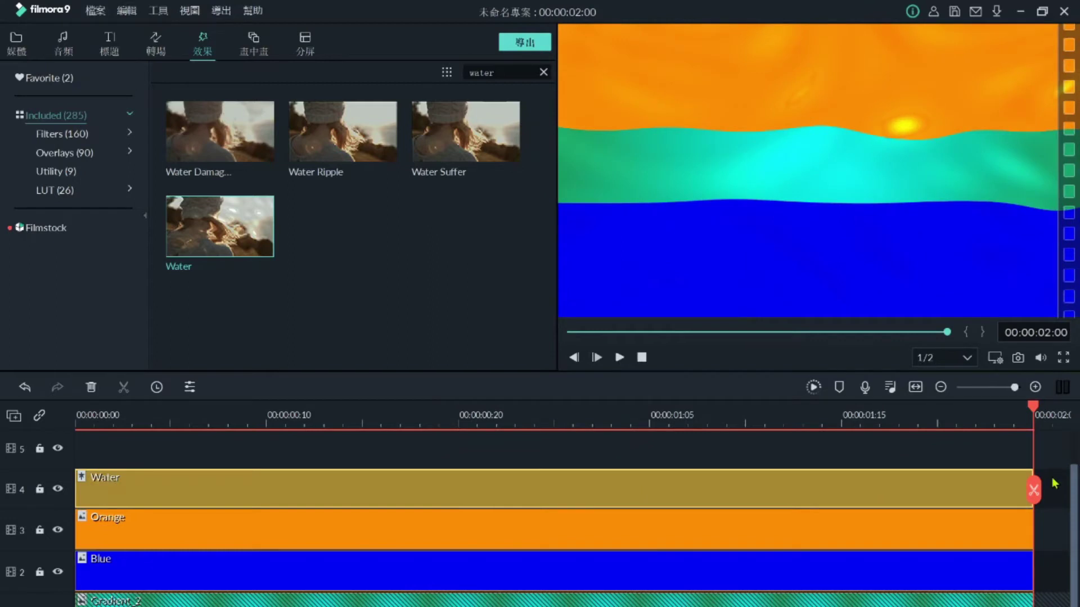
# Place a Black colour clip on track 2 after the existing clips and a Default Title above it on track 3
pyautogui.click(940, 388)
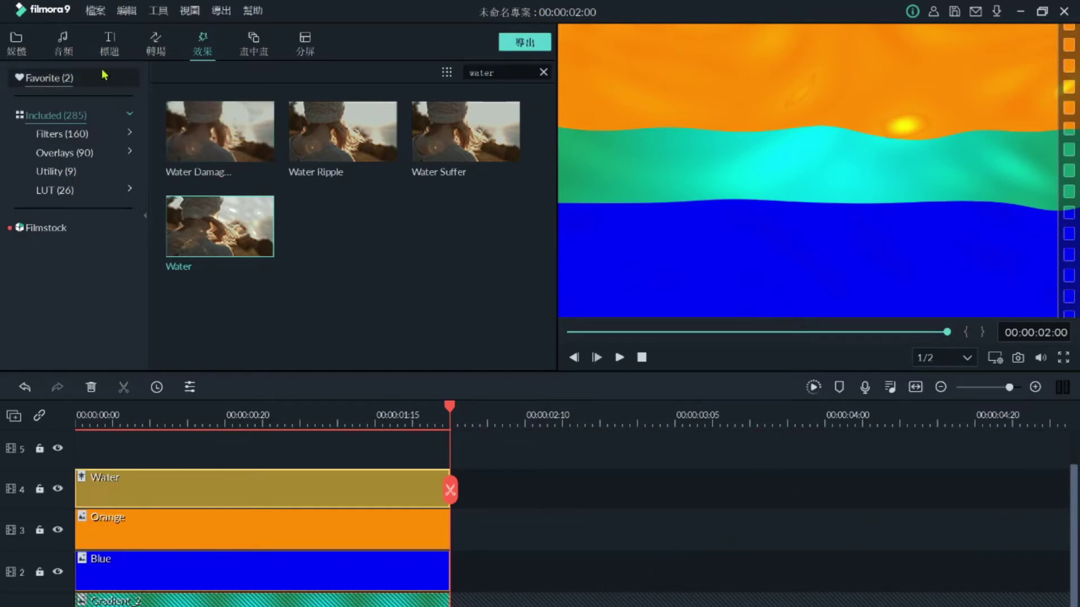
pyautogui.click(15, 44)
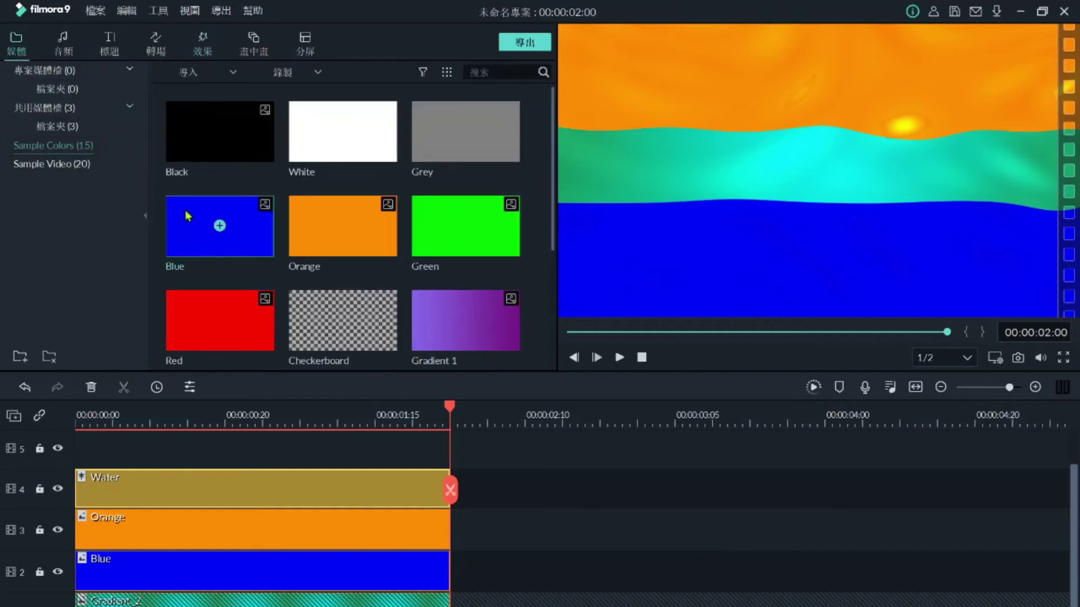
pyautogui.moveTo(220, 130); pyautogui.dragTo(607, 574)
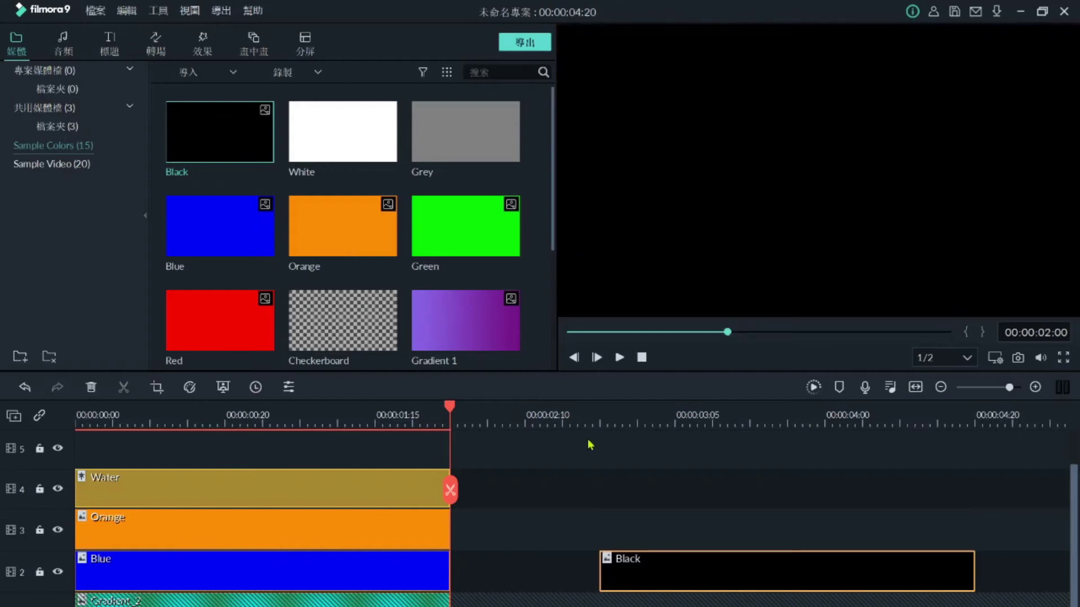
pyautogui.click(114, 51)
pyautogui.moveTo(221, 133); pyautogui.dragTo(610, 531)
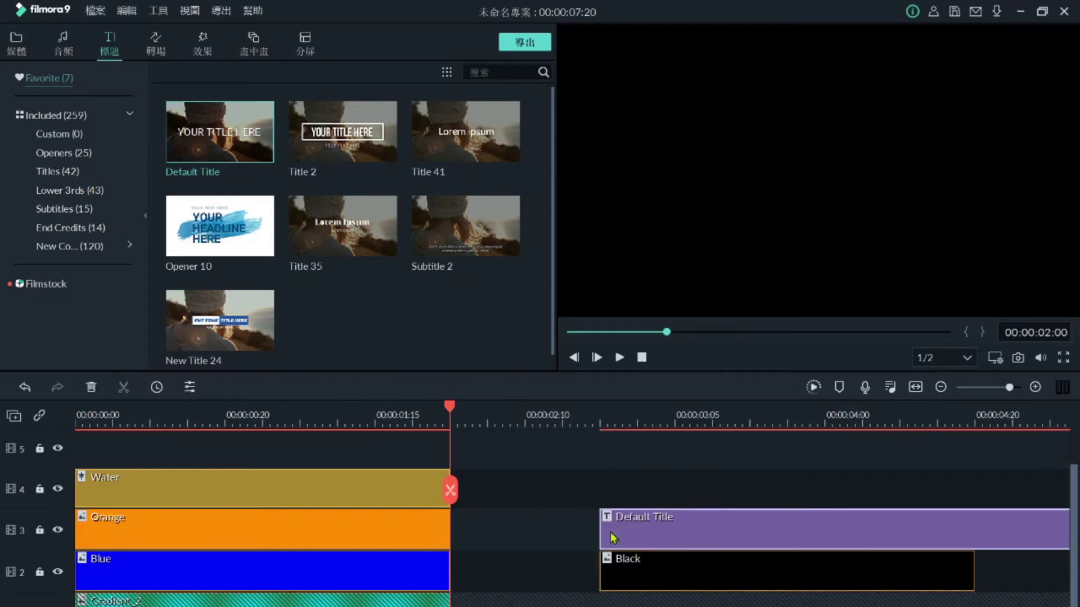
# Replace the placeholder text of the Default Title with WATER
pyautogui.doubleClick(678, 540)
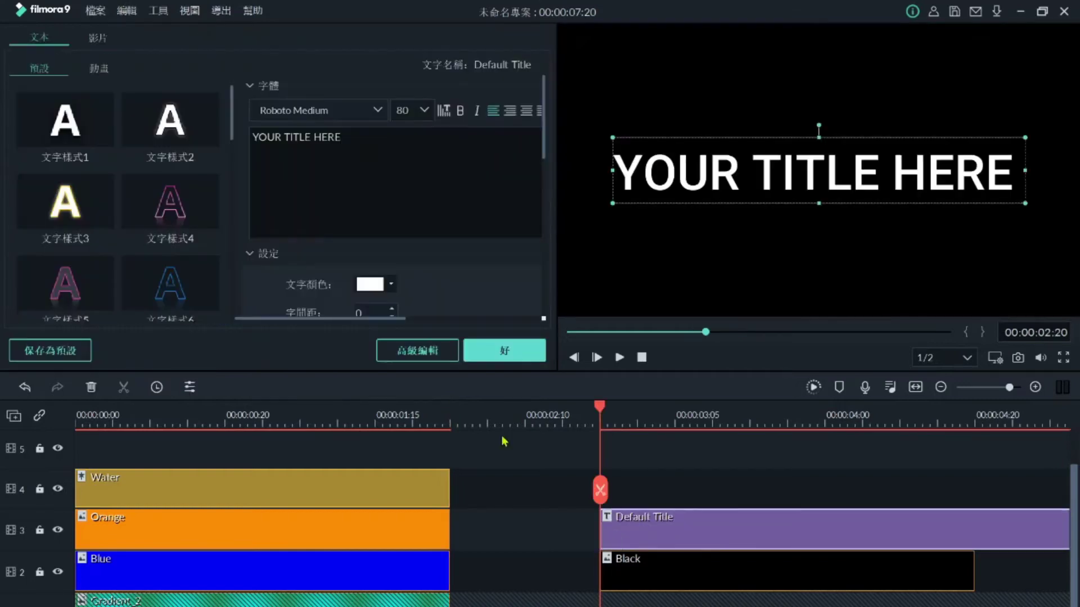
pyautogui.moveTo(352, 140); pyautogui.dragTo(251, 141)
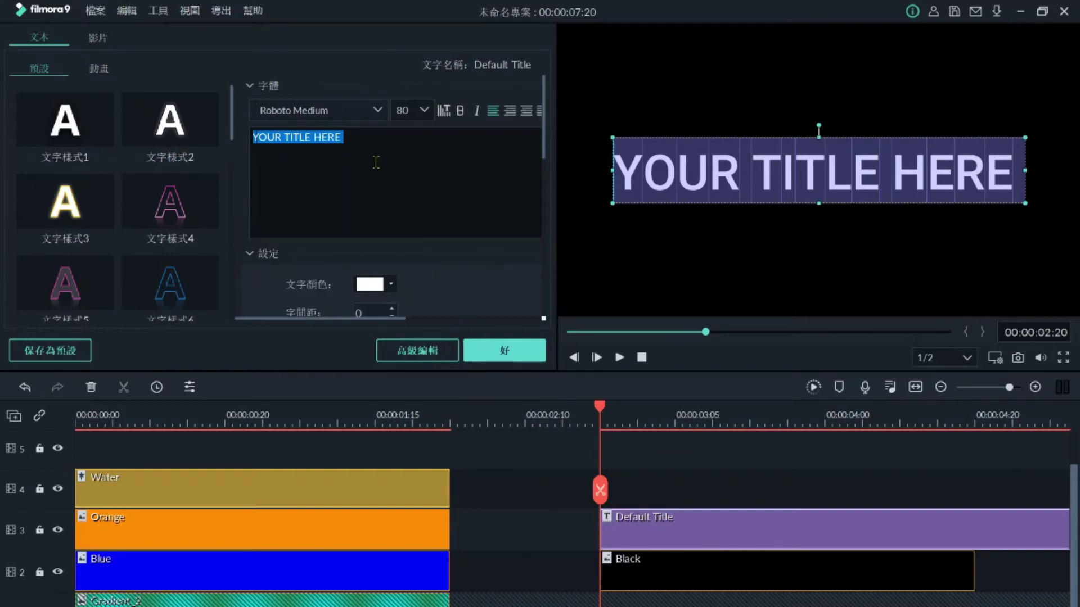
pyautogui.write('w')
pyautogui.press('BackSpace')
pyautogui.write('WATER')
# Set the WATER title's font to Impact at size 220 and apply the changes
pyautogui.click(360, 108)
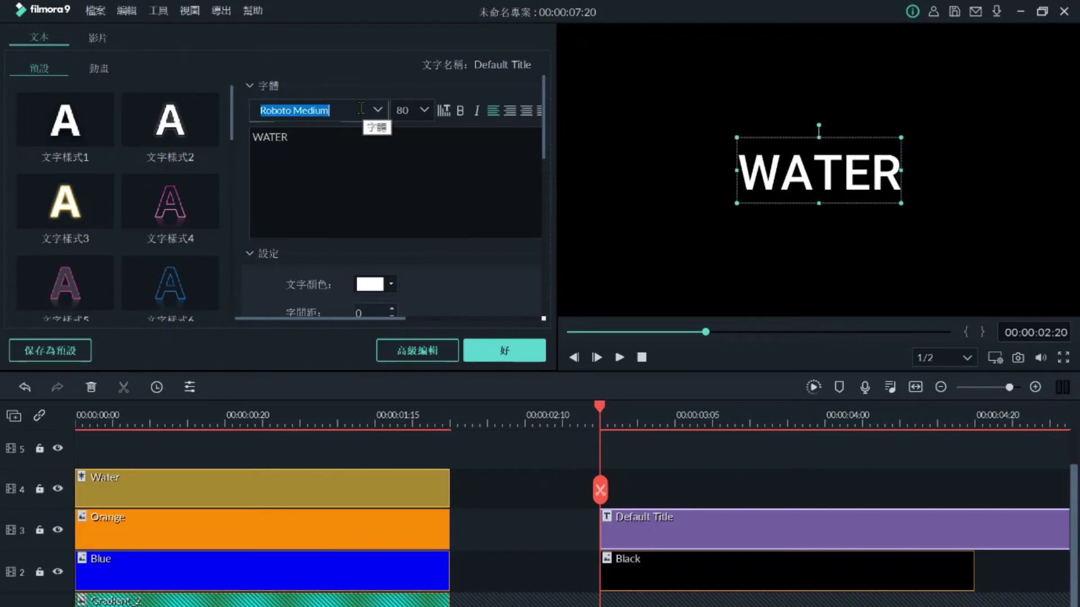
pyautogui.write('Impact')
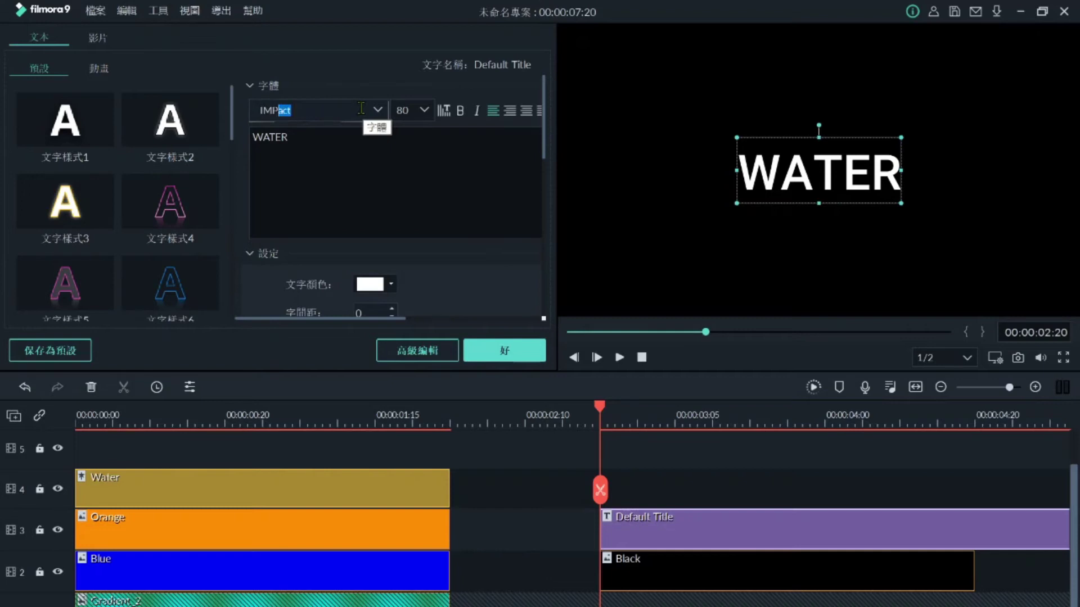
pyautogui.press('Return')
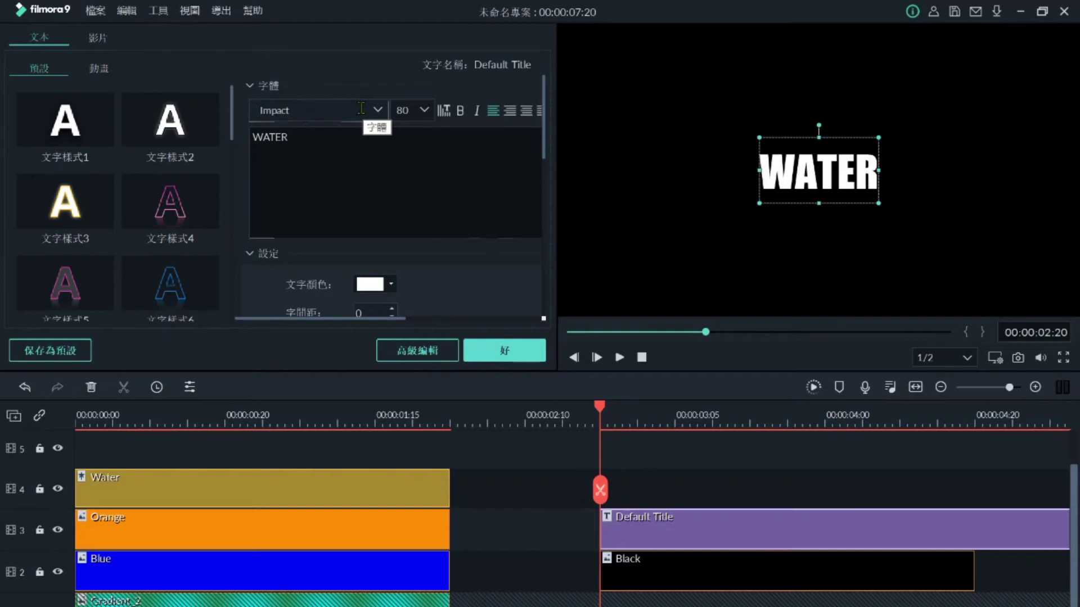
pyautogui.click(425, 117)
pyautogui.click(416, 117)
pyautogui.moveTo(416, 116); pyautogui.dragTo(395, 116)
pyautogui.write('220')
pyautogui.press('Return')
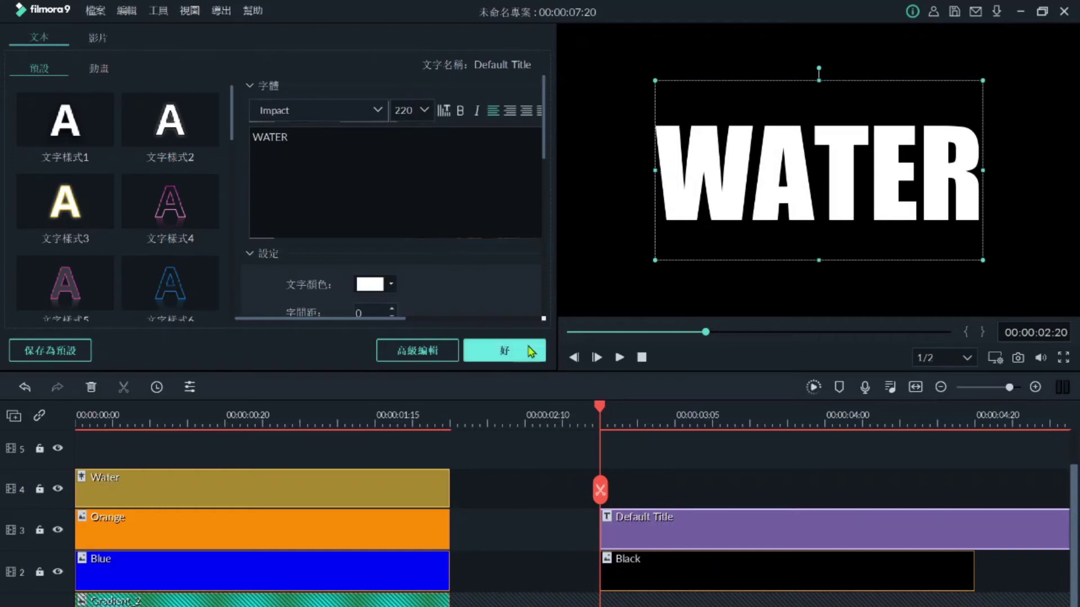
pyautogui.click(530, 351)
# Take a snapshot of the WATER title frame and delete the title and Black clips from the timeline
pyautogui.click(1017, 359)
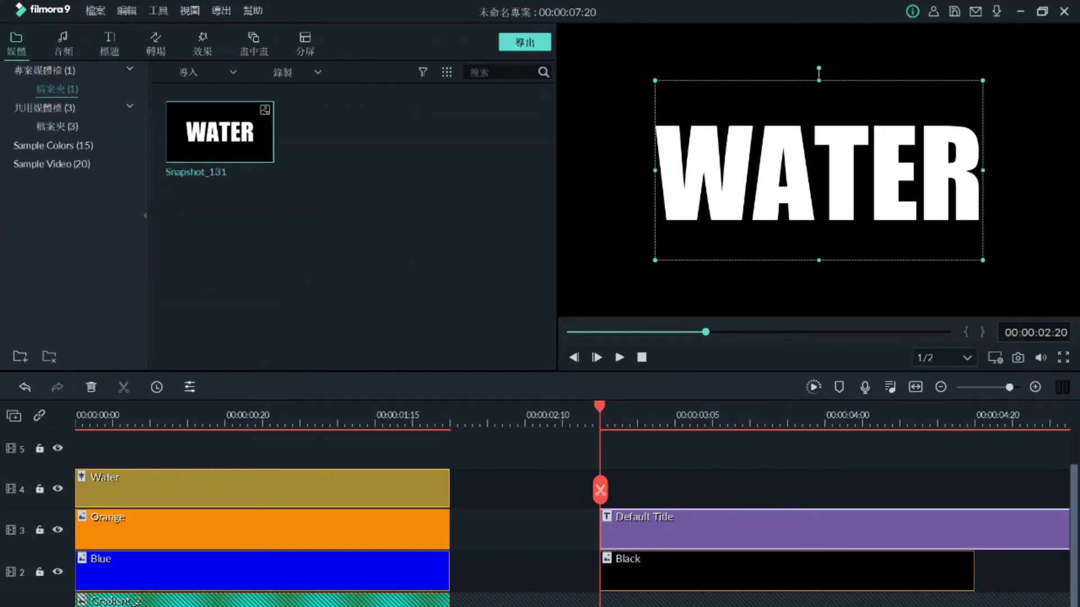
pyautogui.moveTo(894, 605); pyautogui.dragTo(762, 517)
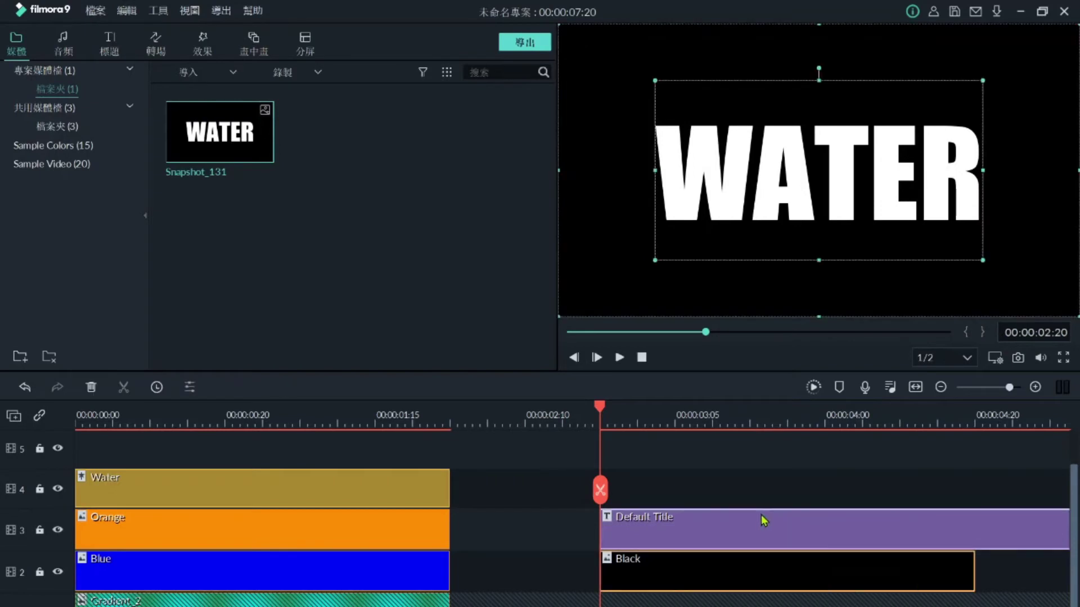
pyautogui.click(92, 388)
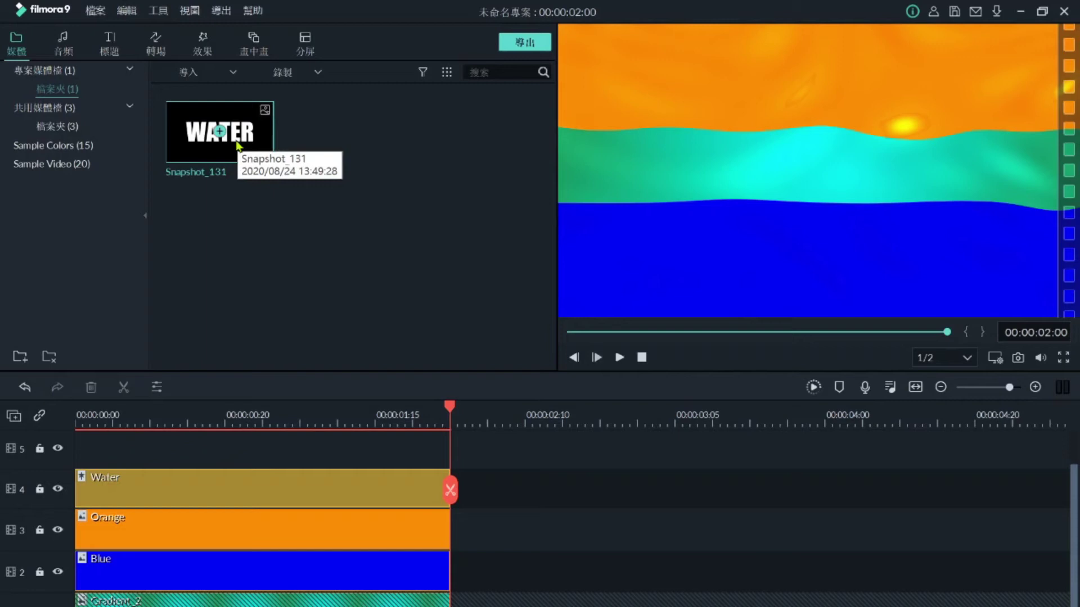
# Place the WATER snapshot at the start of track 5 and set its blend mode to Darken (變暗)
pyautogui.moveTo(239, 151); pyautogui.dragTo(68, 457)
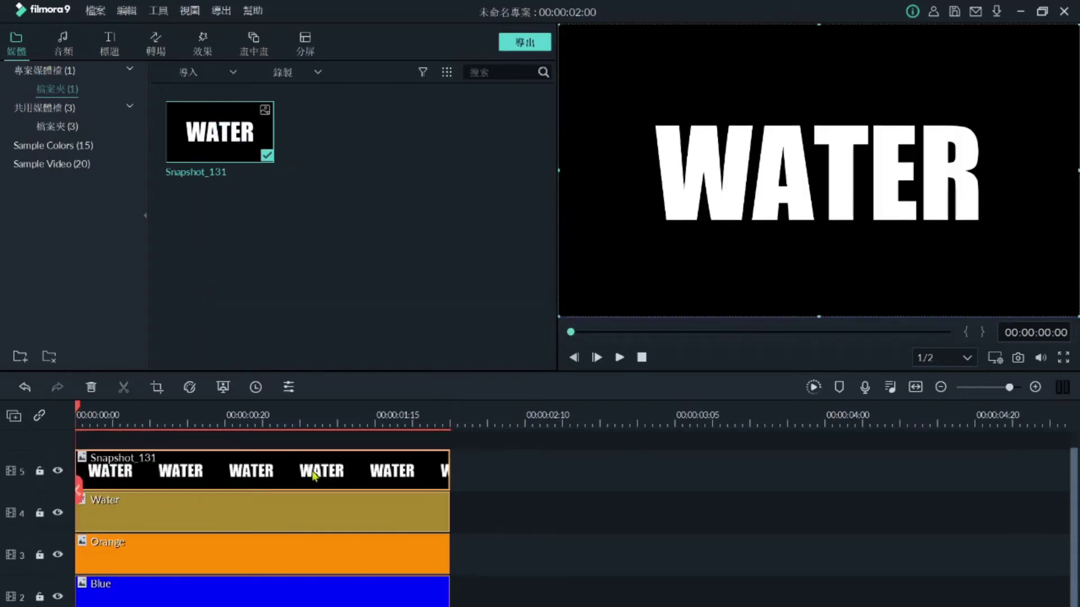
pyautogui.doubleClick(314, 475)
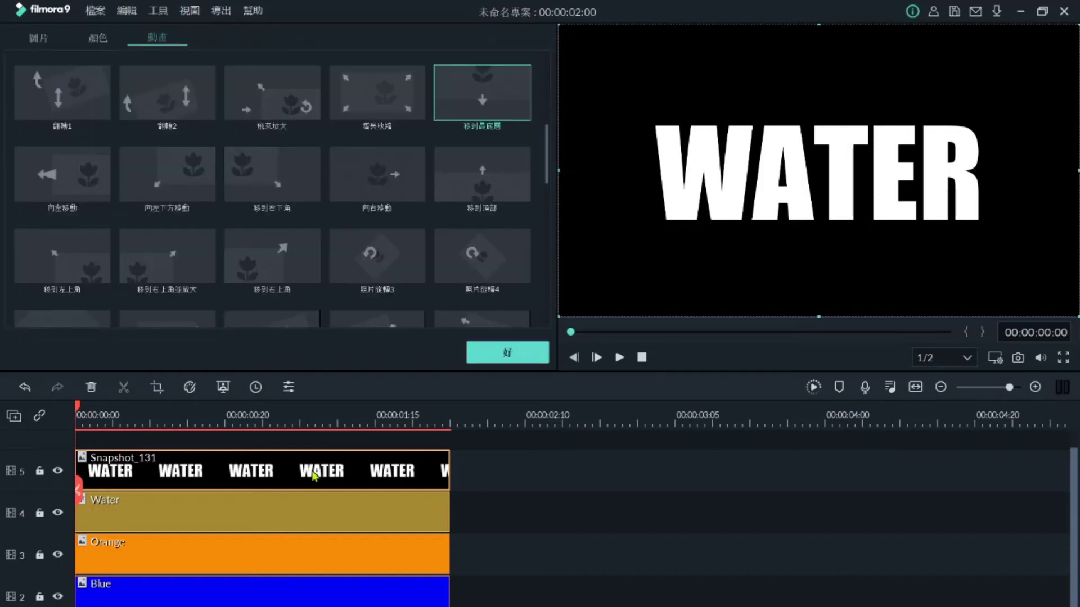
pyautogui.click(36, 38)
pyautogui.click(34, 88)
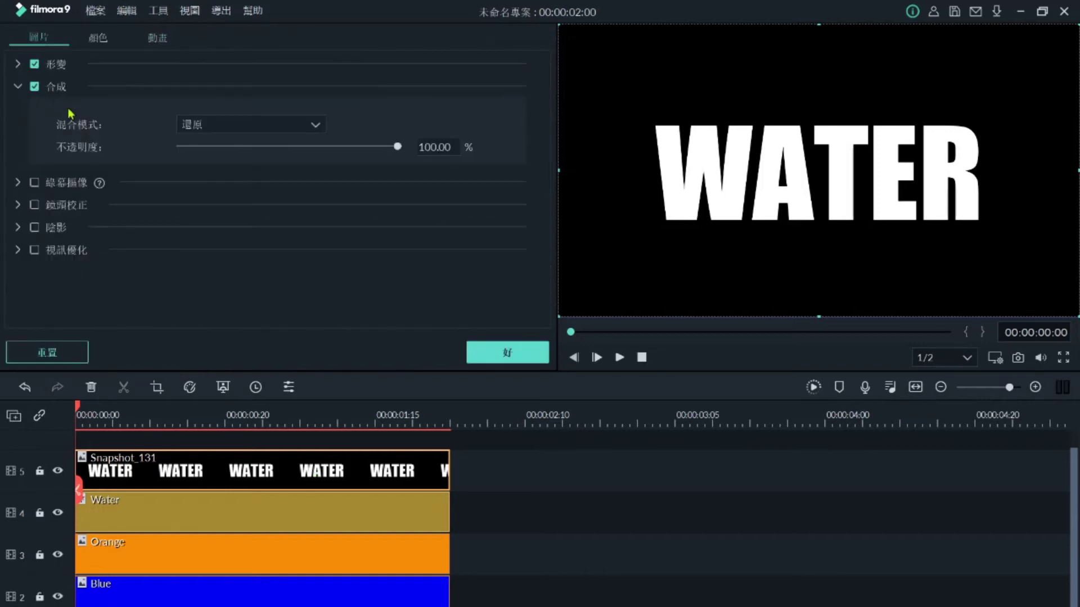
pyautogui.click(316, 127)
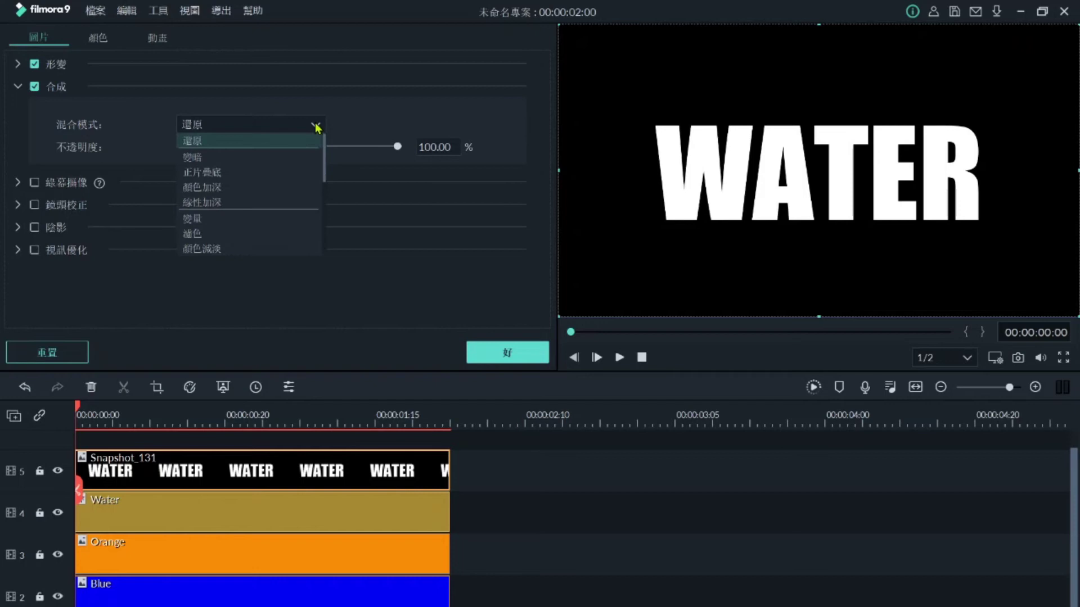
pyautogui.click(259, 158)
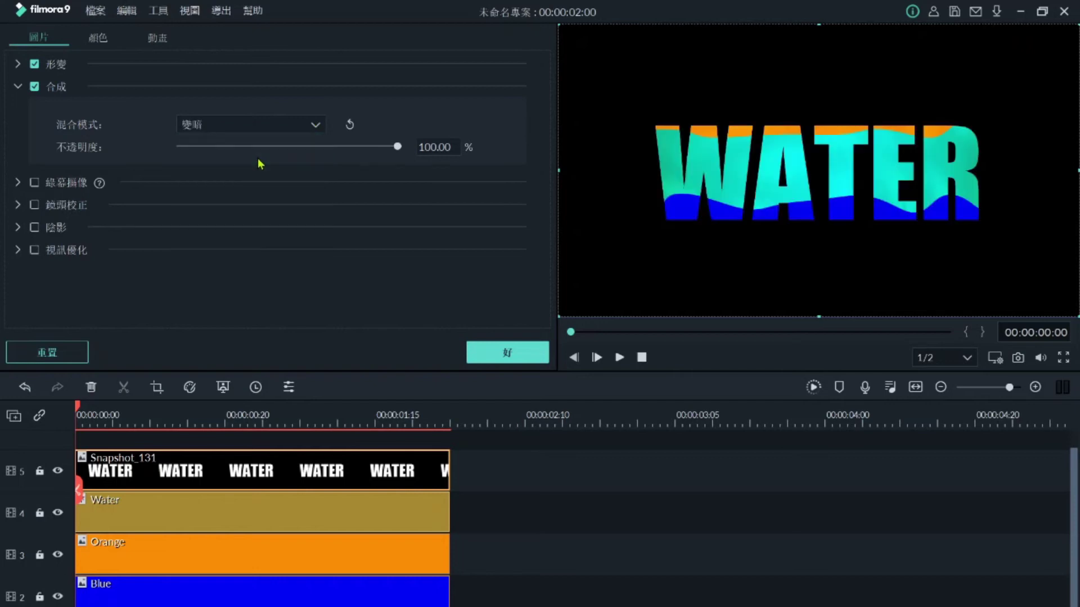
pyautogui.click(497, 355)
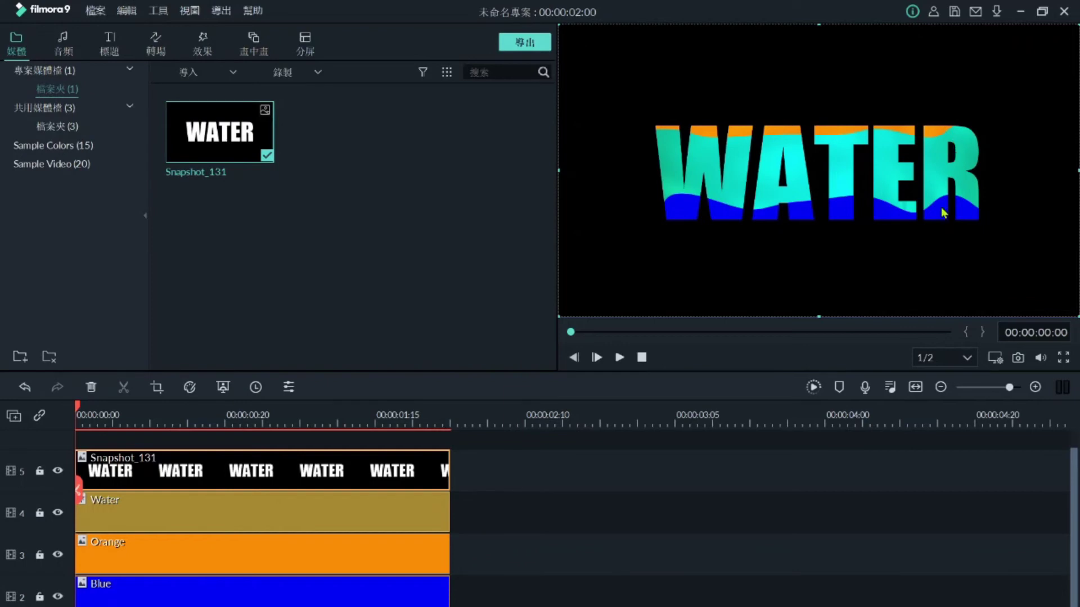
# With tracks 4 and 5 locked, lower the Blue clip to the letters' bottom edge and raise the Orange clip to just above their top edge
pyautogui.click(39, 513)
pyautogui.click(39, 471)
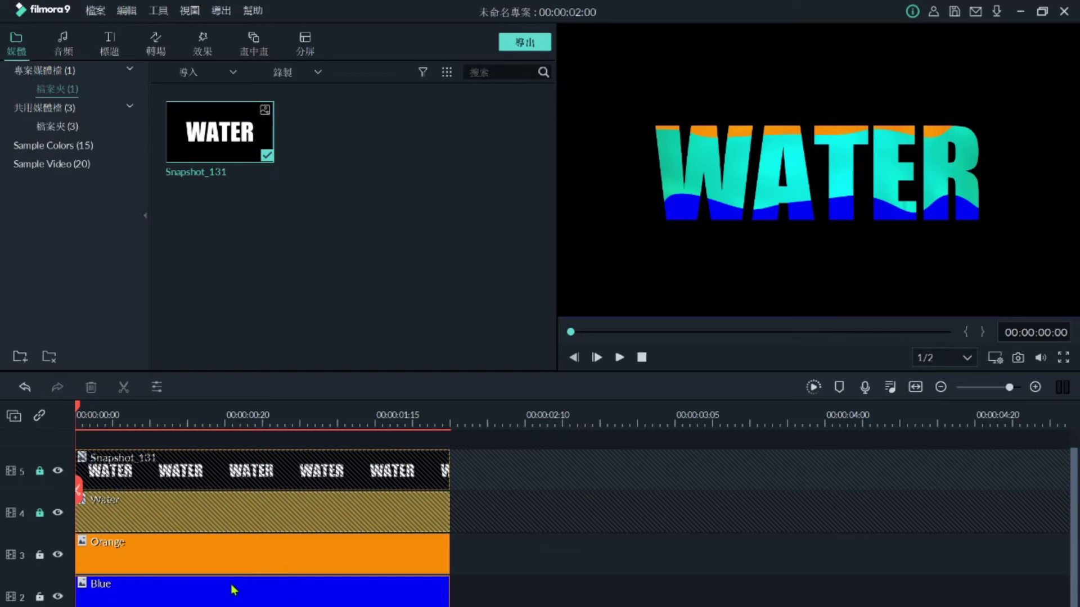
pyautogui.doubleClick(191, 595)
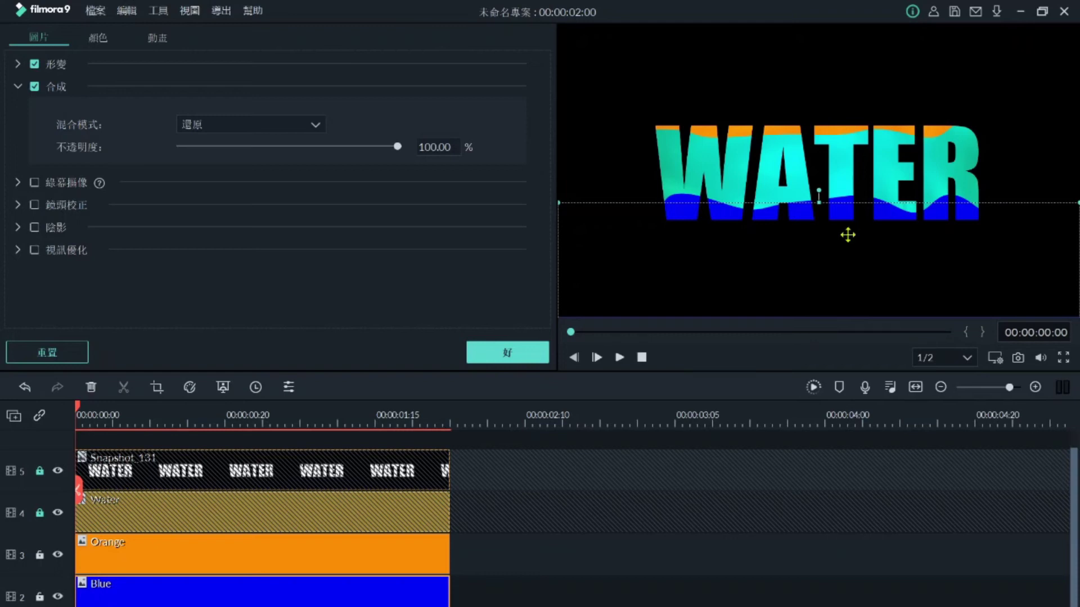
pyautogui.moveTo(847, 236); pyautogui.dragTo(848, 252)
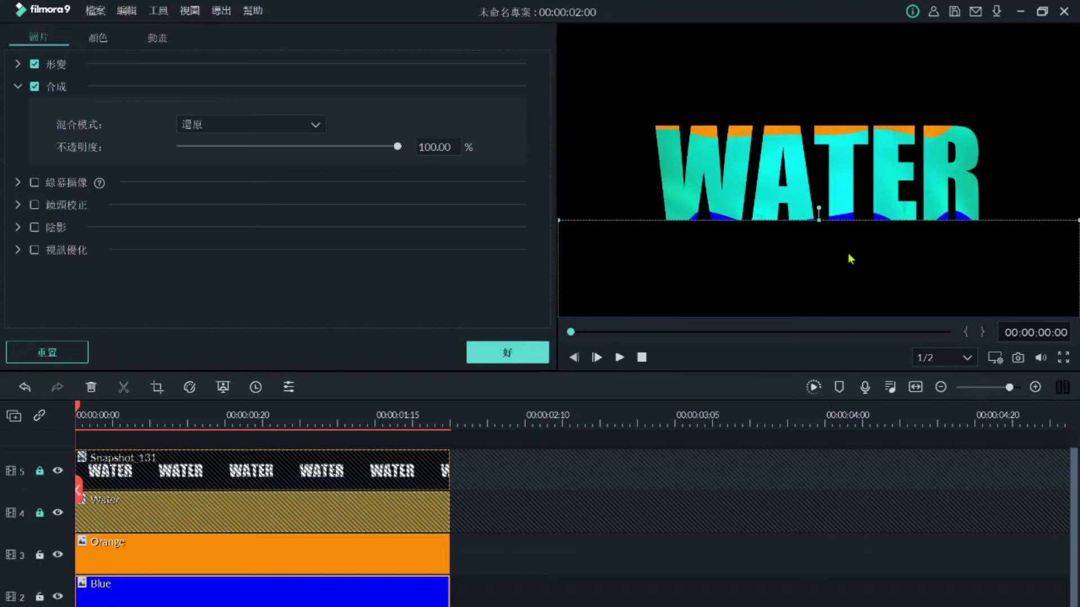
pyautogui.click(310, 554)
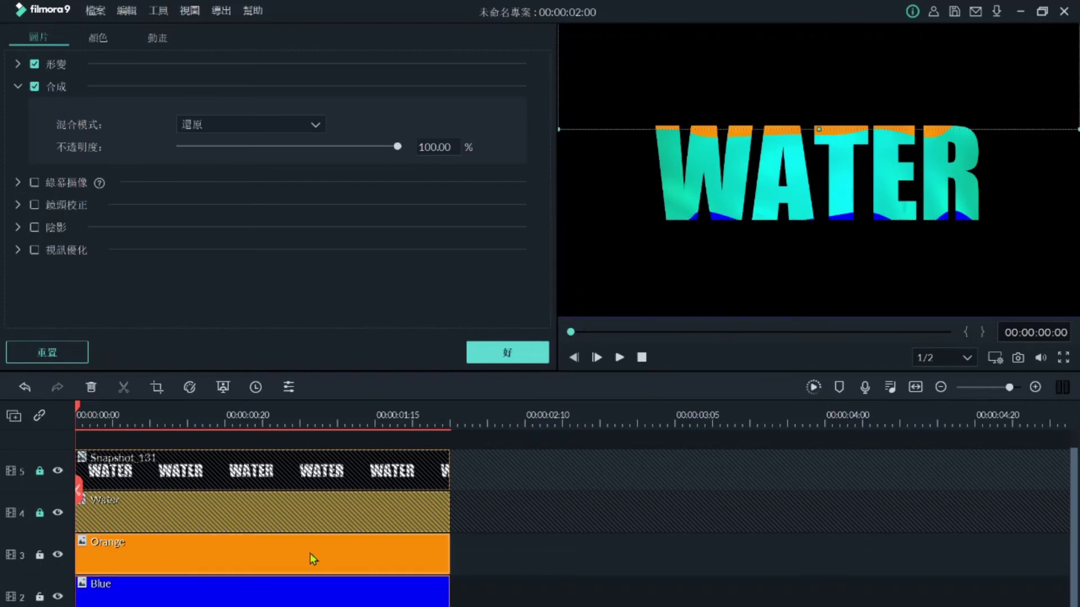
pyautogui.moveTo(790, 105); pyautogui.dragTo(794, 97)
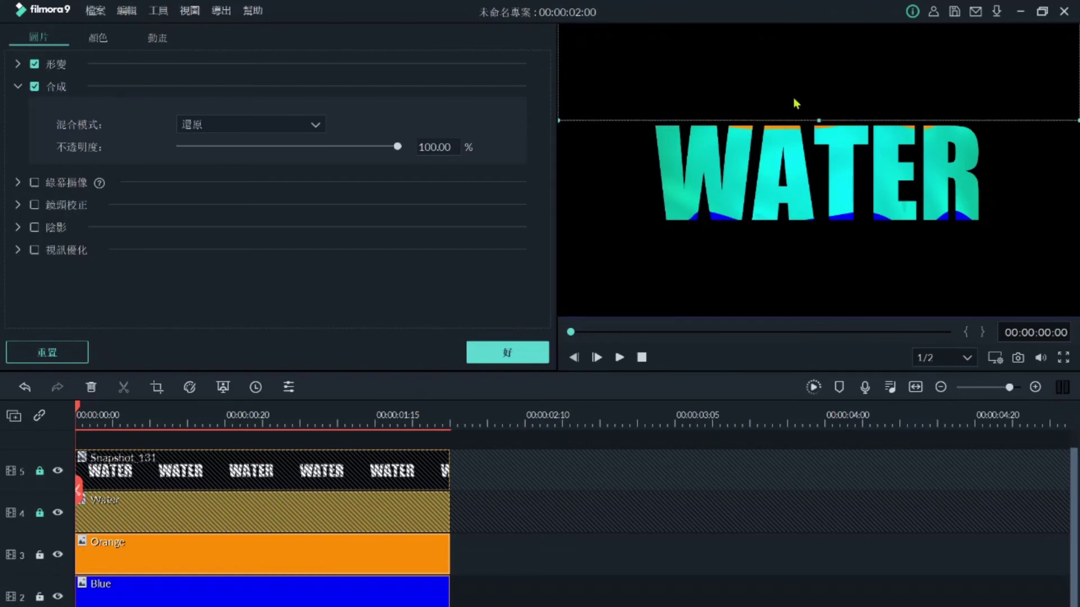
# Apply the move-to-bottom motion (移到最底層) to the Orange clip and the move-to-top motion to the Blue clip, and play the result
pyautogui.click(158, 40)
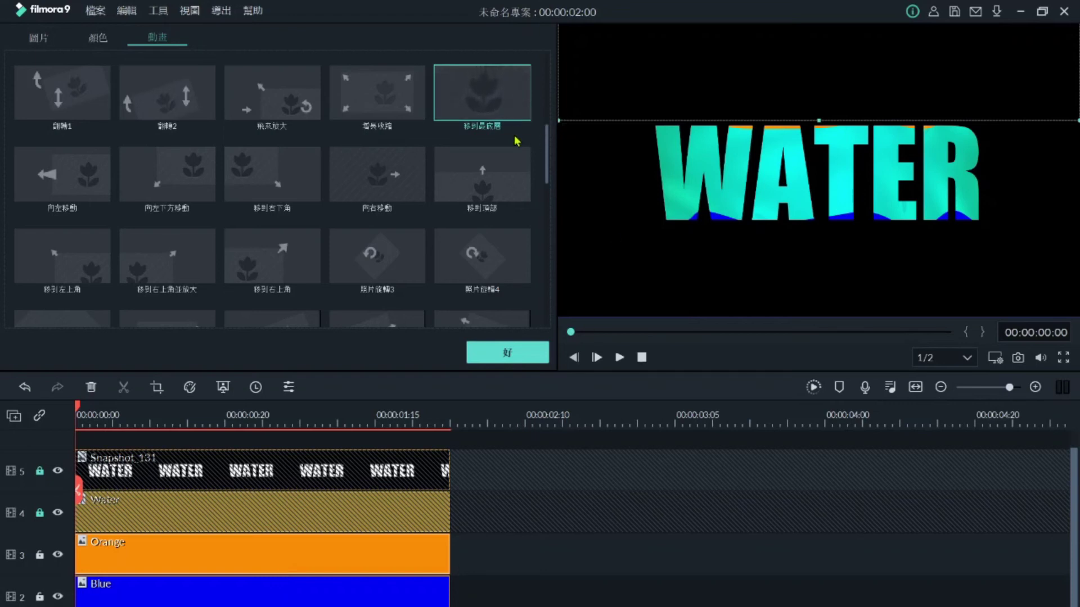
pyautogui.click(510, 355)
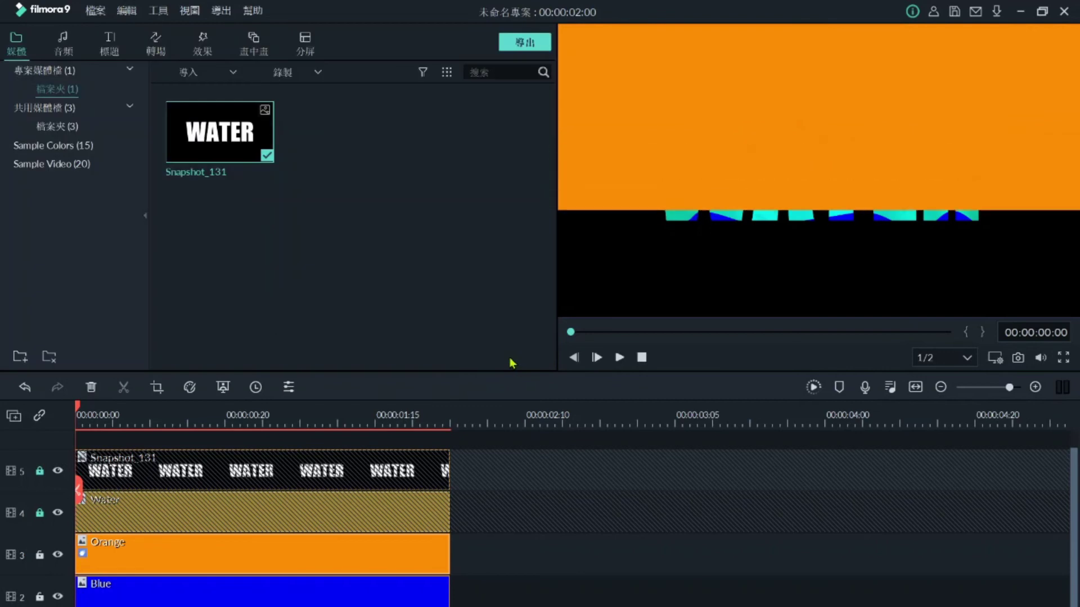
pyautogui.click(290, 599)
pyautogui.doubleClick(290, 599)
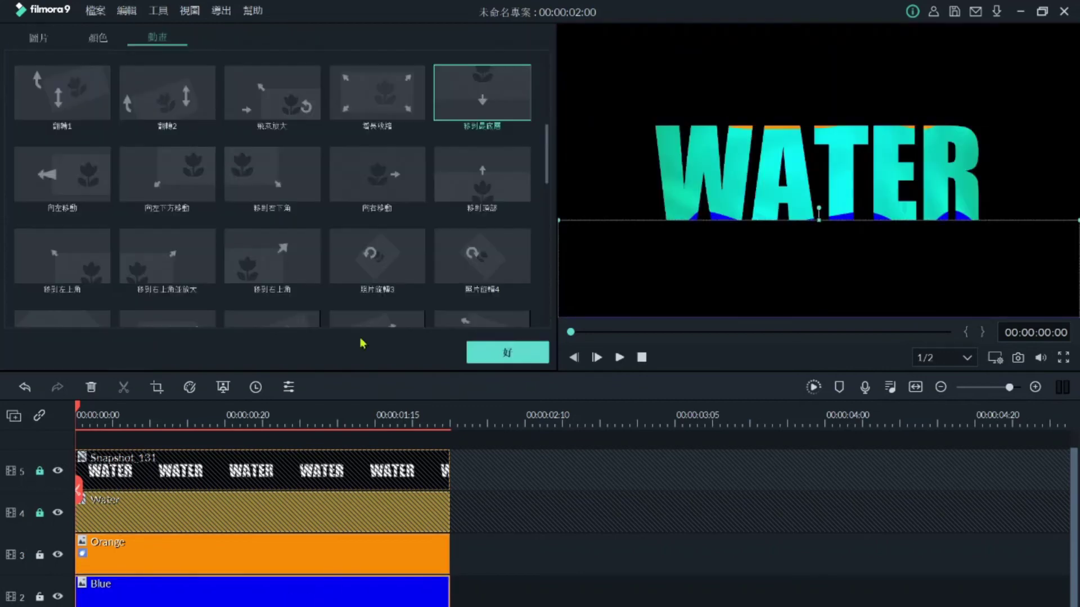
pyautogui.doubleClick(502, 195)
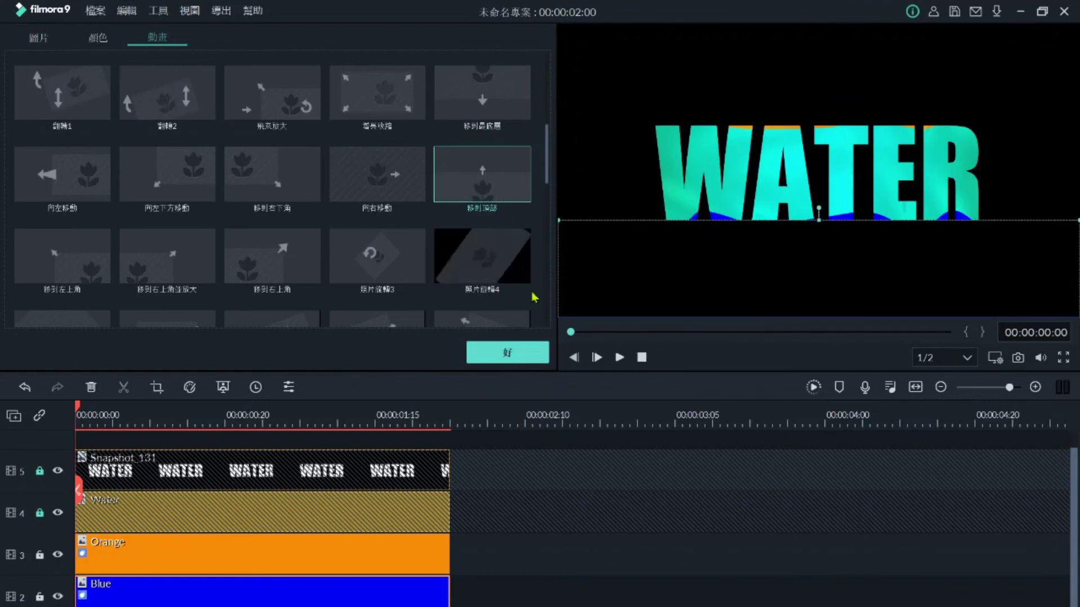
pyautogui.click(523, 358)
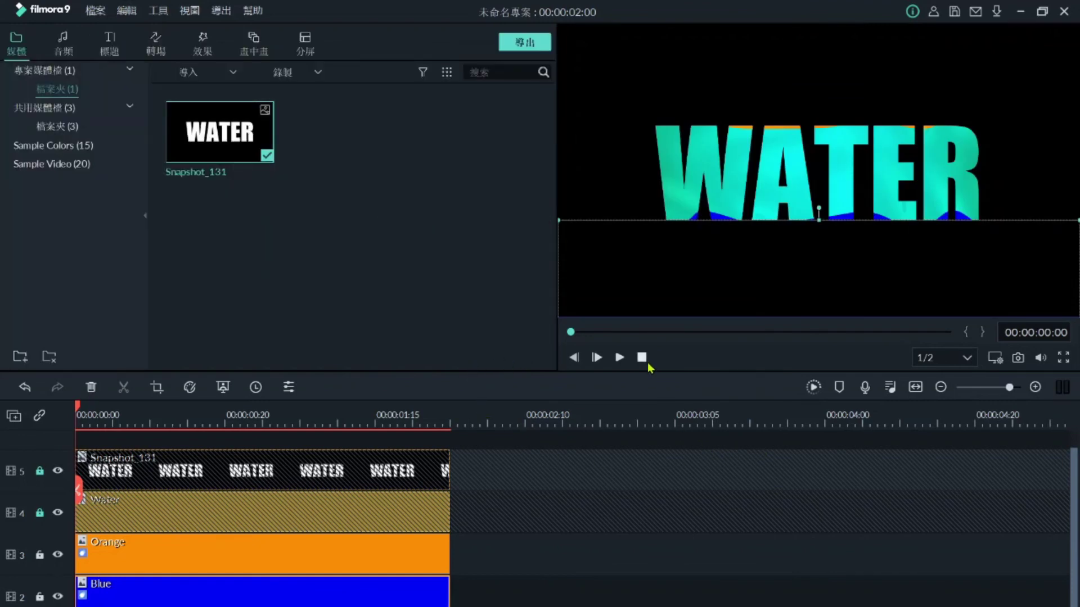
pyautogui.press('space')
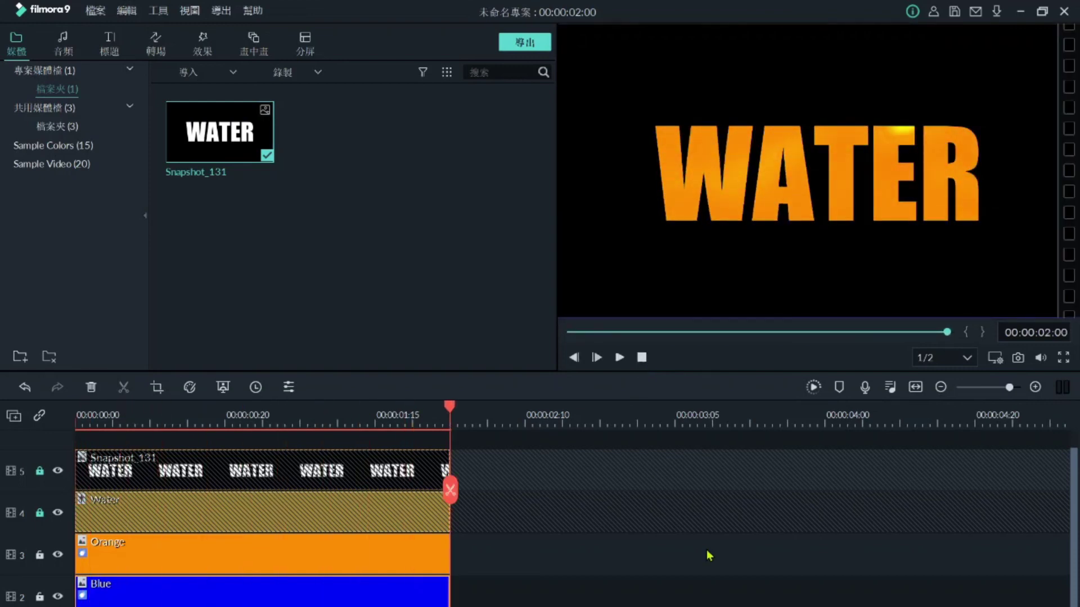
# At the first frame, lower the Orange clip and raise the Blue clip so both overlap the letters' edges, and play the result
pyautogui.press('Home')
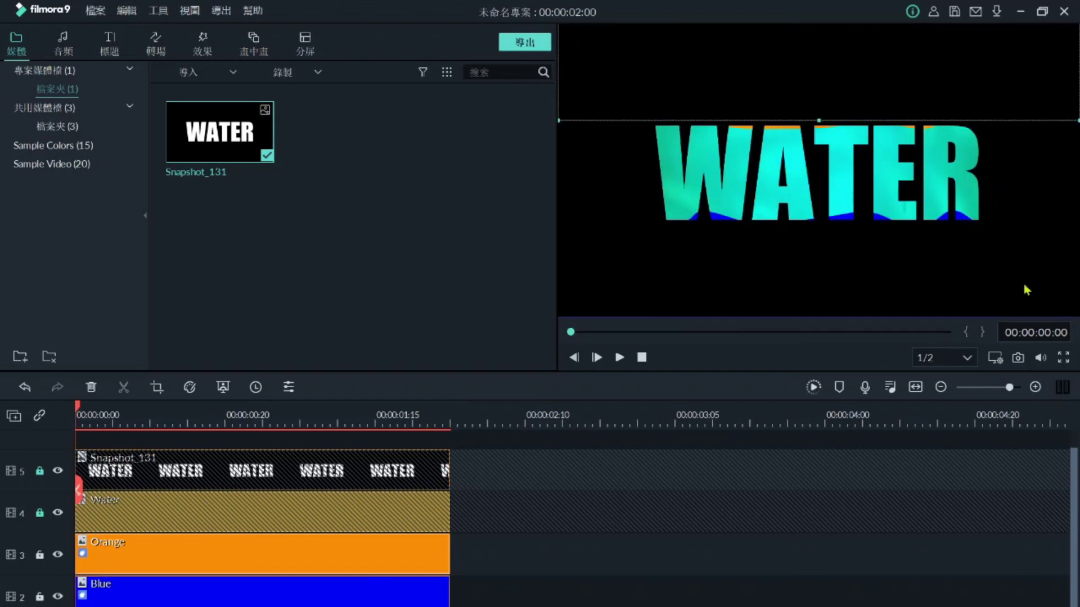
pyautogui.moveTo(814, 73); pyautogui.dragTo(814, 86)
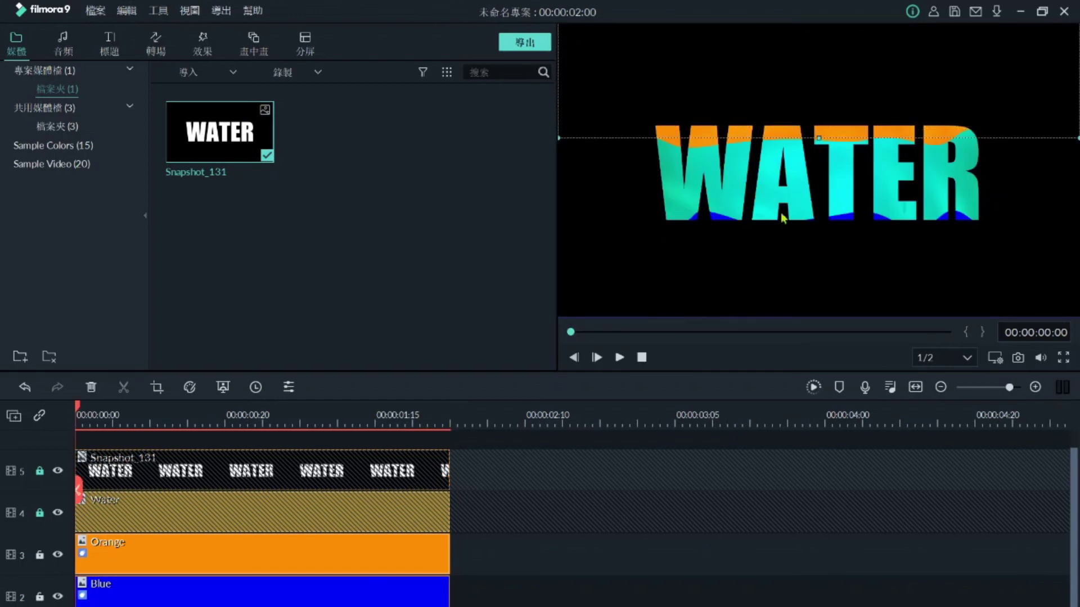
pyautogui.doubleClick(304, 604)
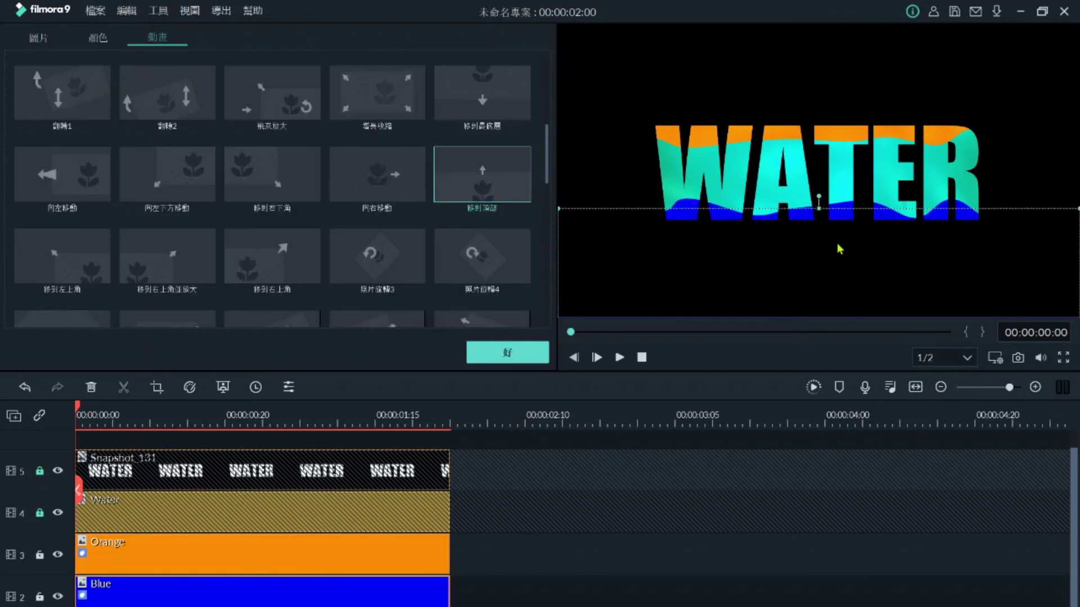
pyautogui.click(521, 358)
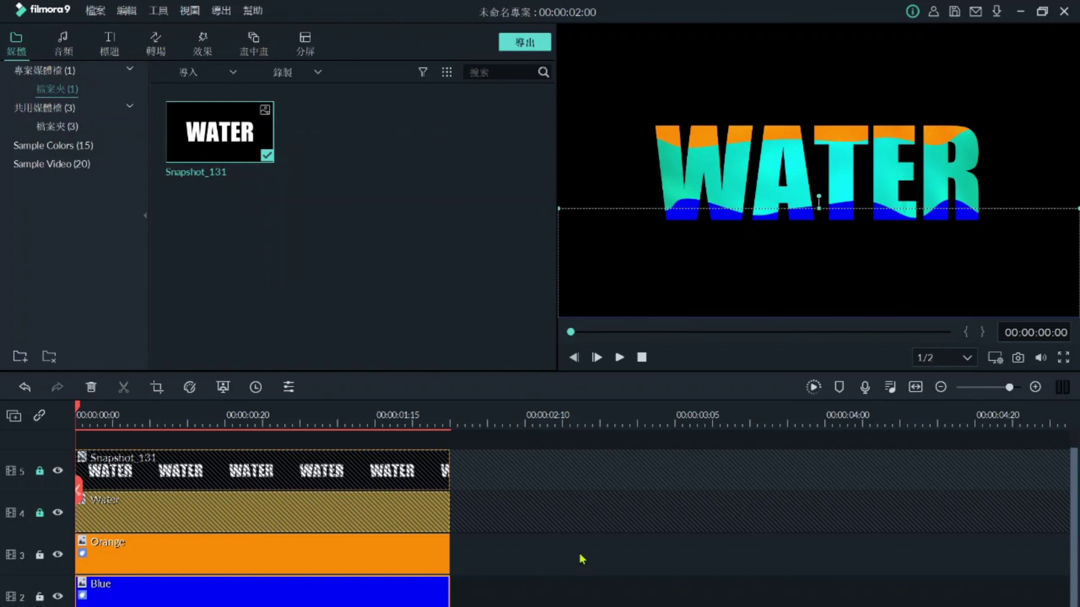
pyautogui.press('space')
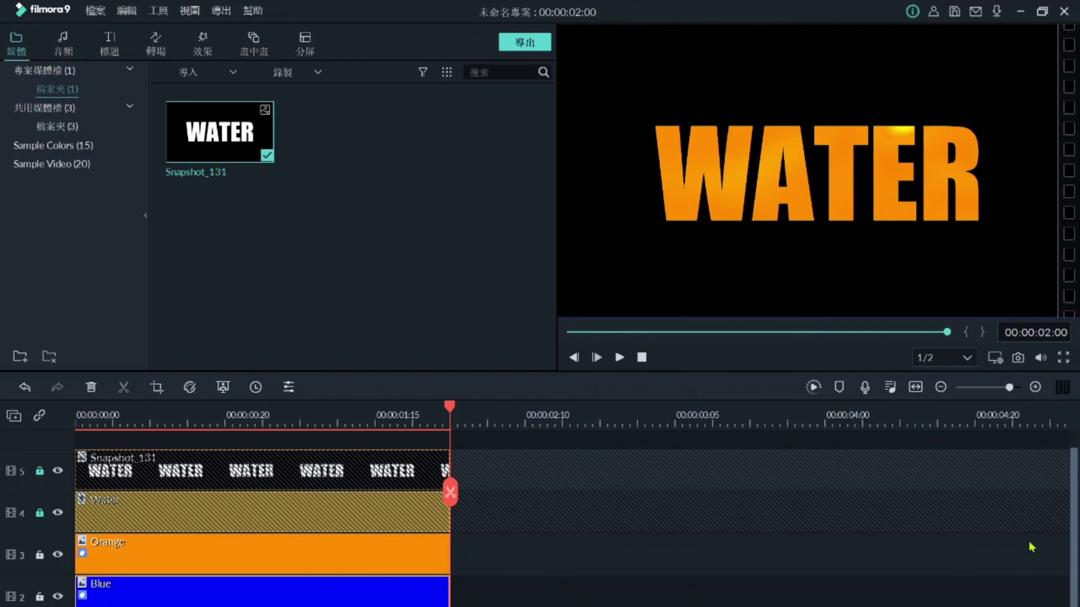
# Place the playhead at 00:00:01:15 and unlock tracks 4 and 5
pyautogui.moveTo(450, 492); pyautogui.dragTo(374, 486)
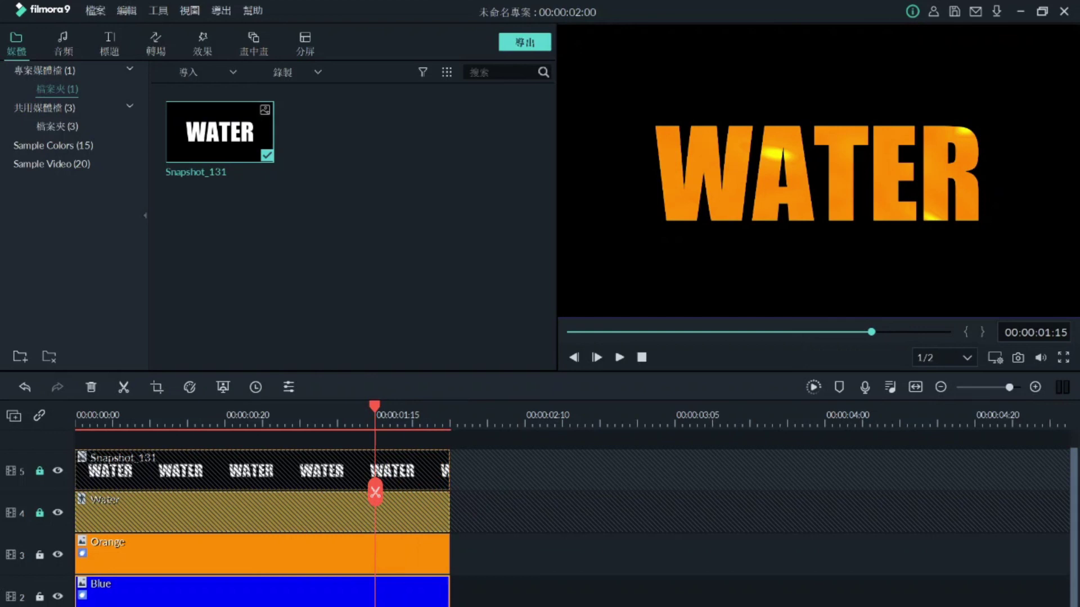
pyautogui.click(39, 513)
pyautogui.click(40, 471)
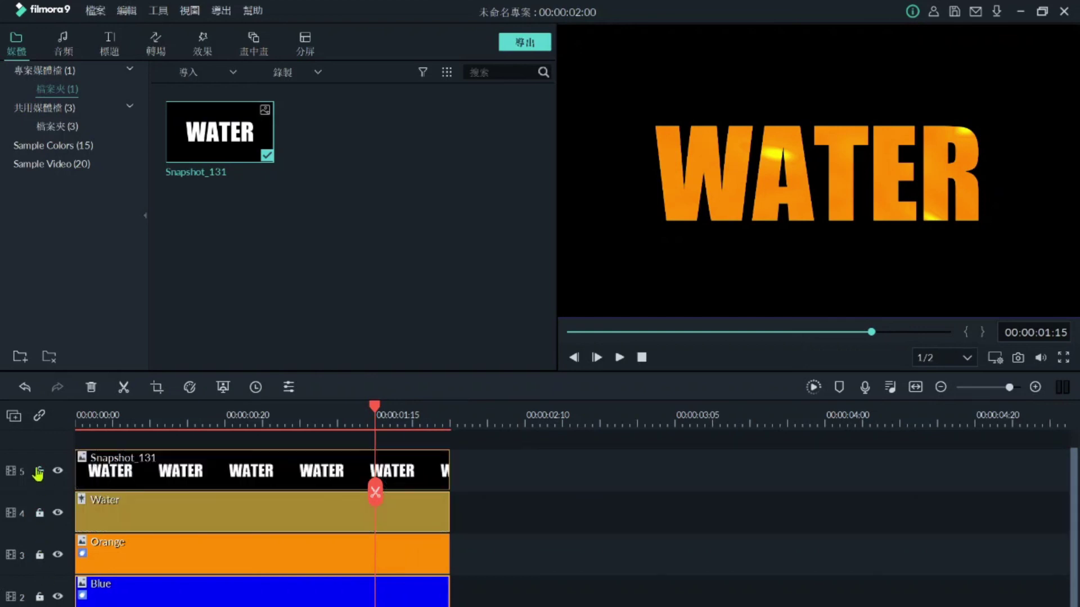
# Split the clips on all tracks at 00:00:01:15, delete the parts after the cut, and play the trimmed animation
pyautogui.moveTo(293, 476); pyautogui.dragTo(264, 423)
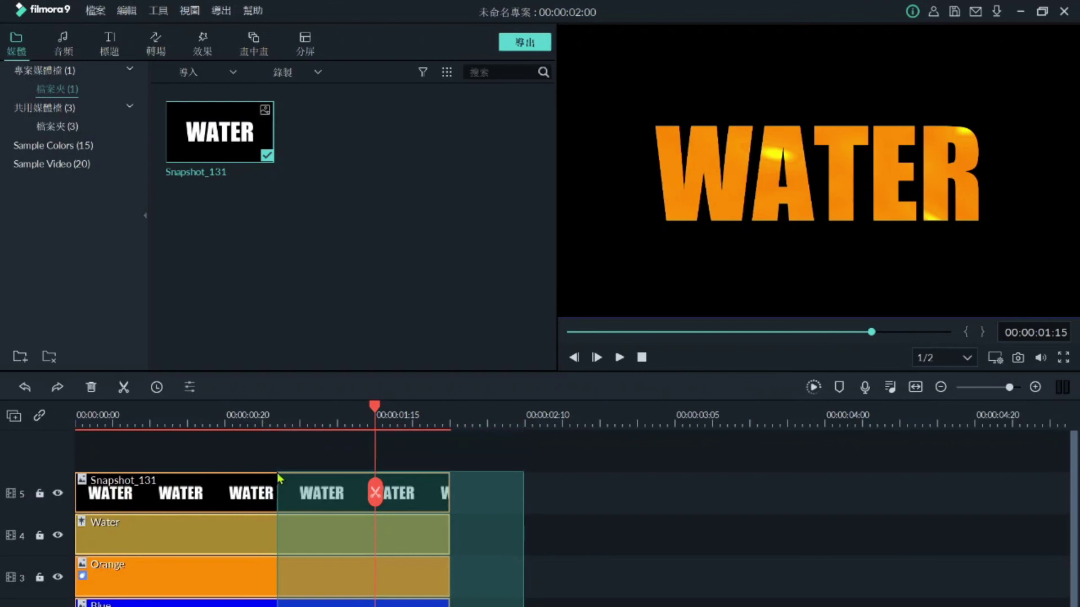
pyautogui.moveTo(276, 471); pyautogui.dragTo(276, 473)
pyautogui.hotkey('ctrl', 'b')
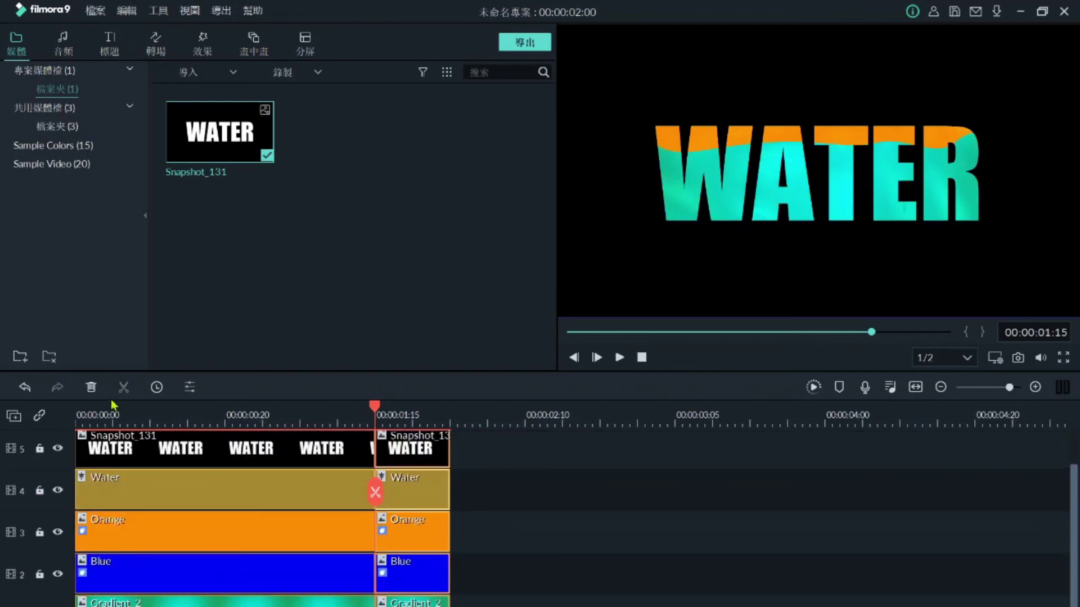
pyautogui.click(90, 388)
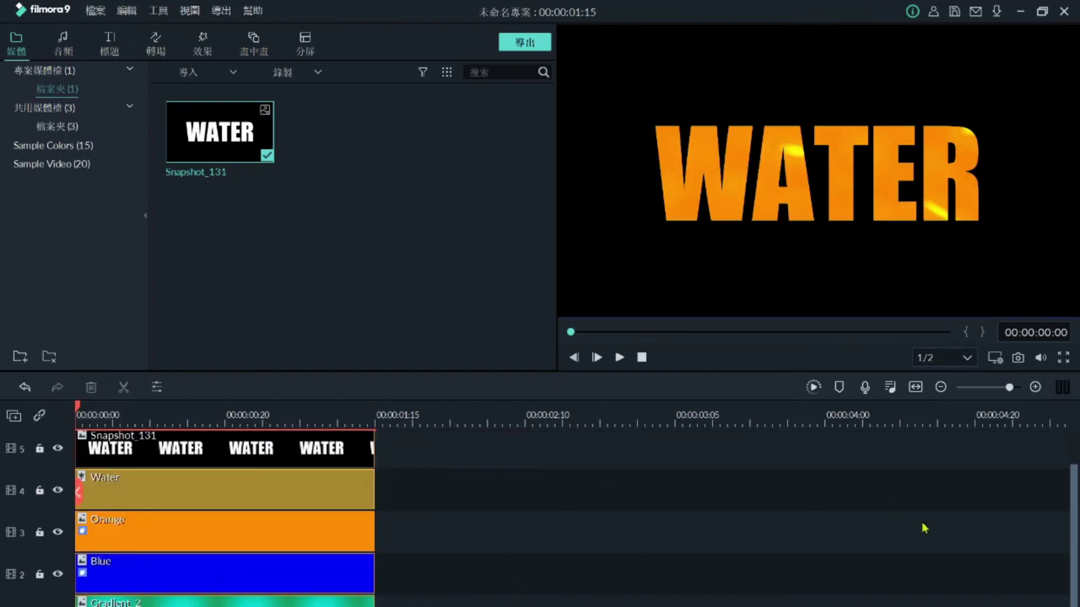
pyautogui.press('space')
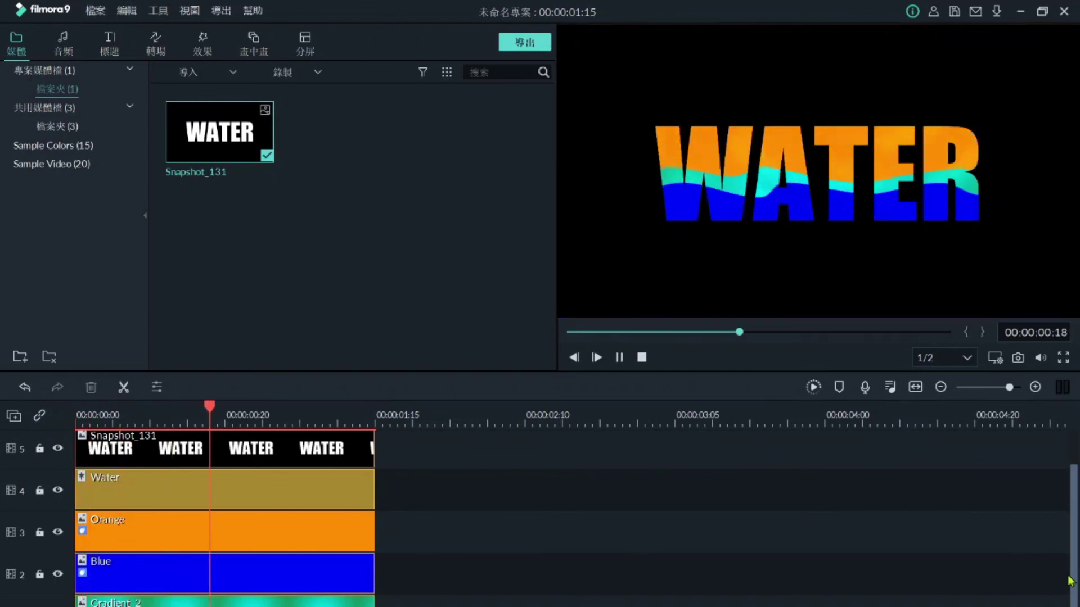